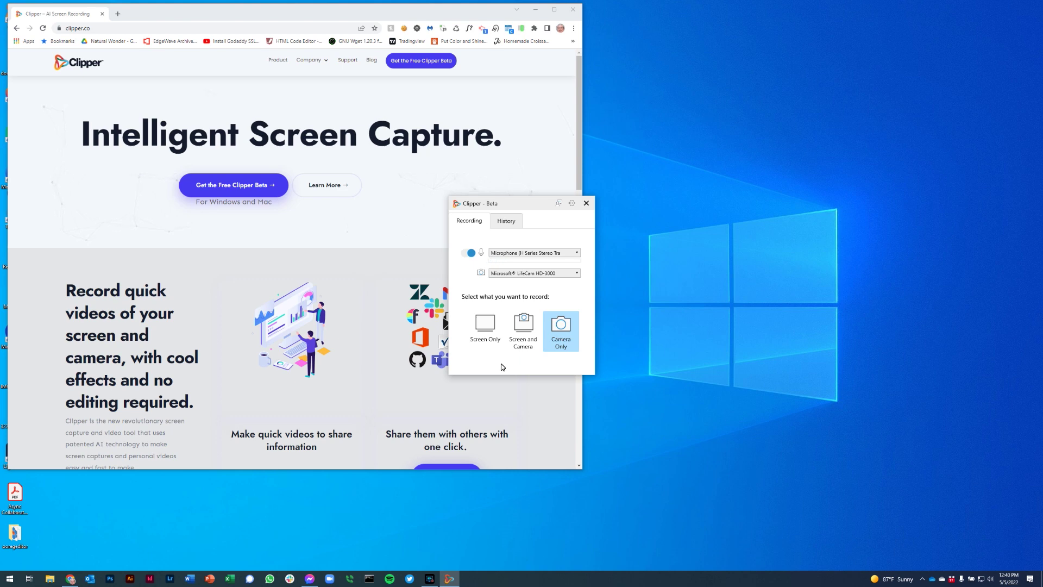
Start a screen-and-camera recording of the page top, pausing and resuming once.
click(521, 331)
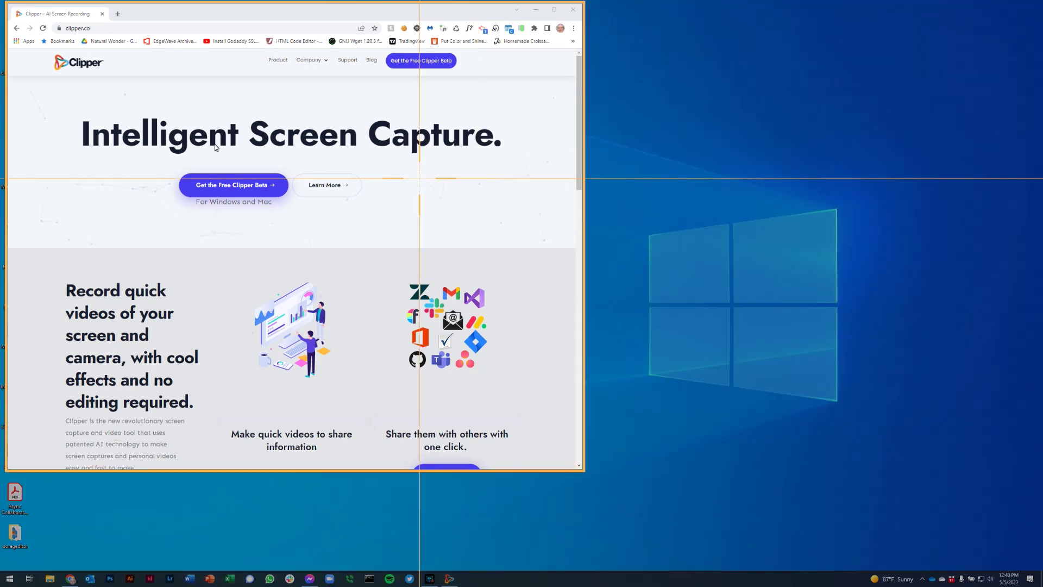
mouse_move(58, 92)
mouse_down()
mouse_move(301, 243)
mouse_move(553, 304)
mouse_up()
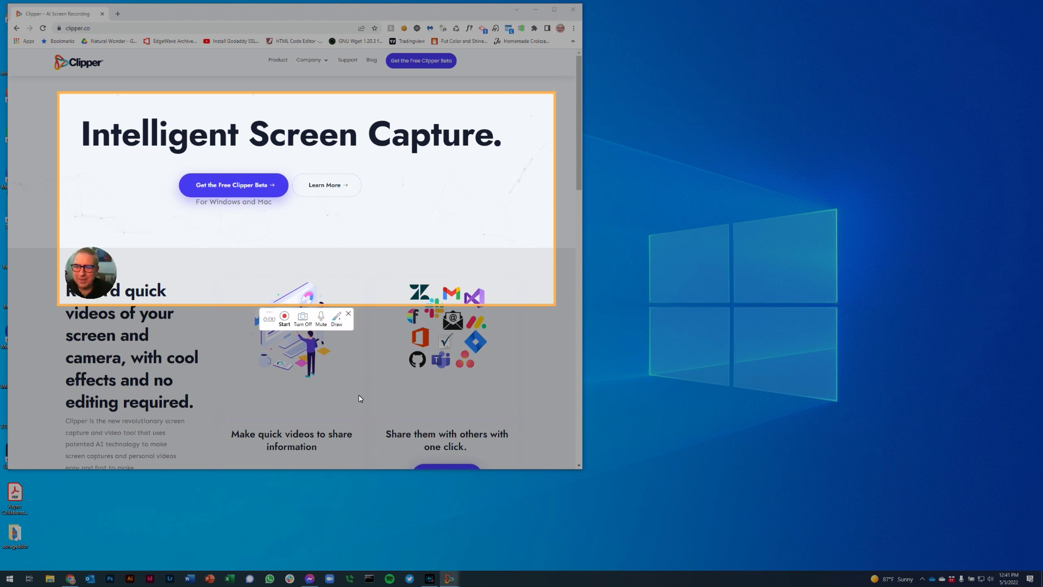
click(284, 321)
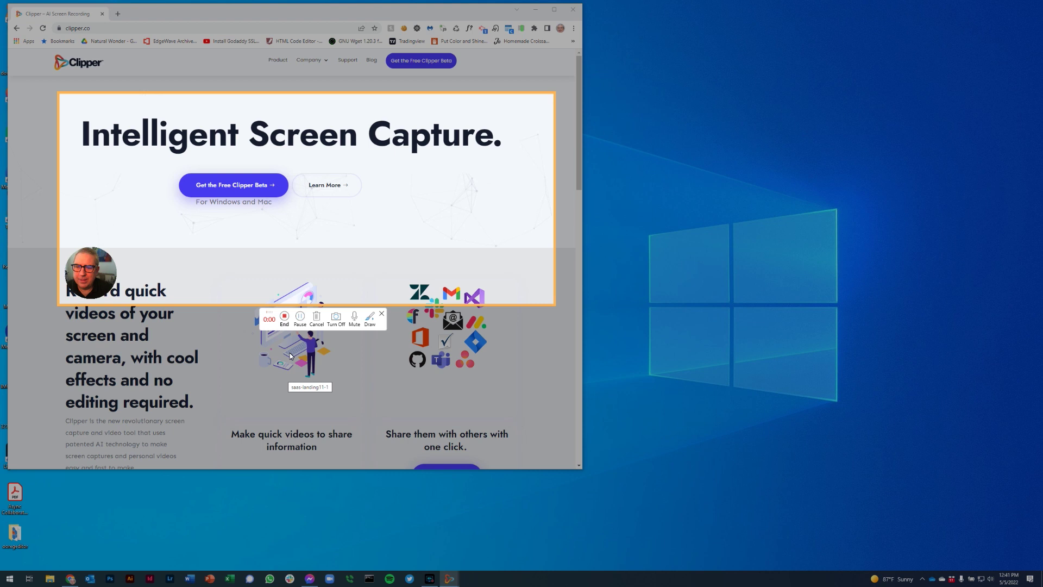
click(299, 320)
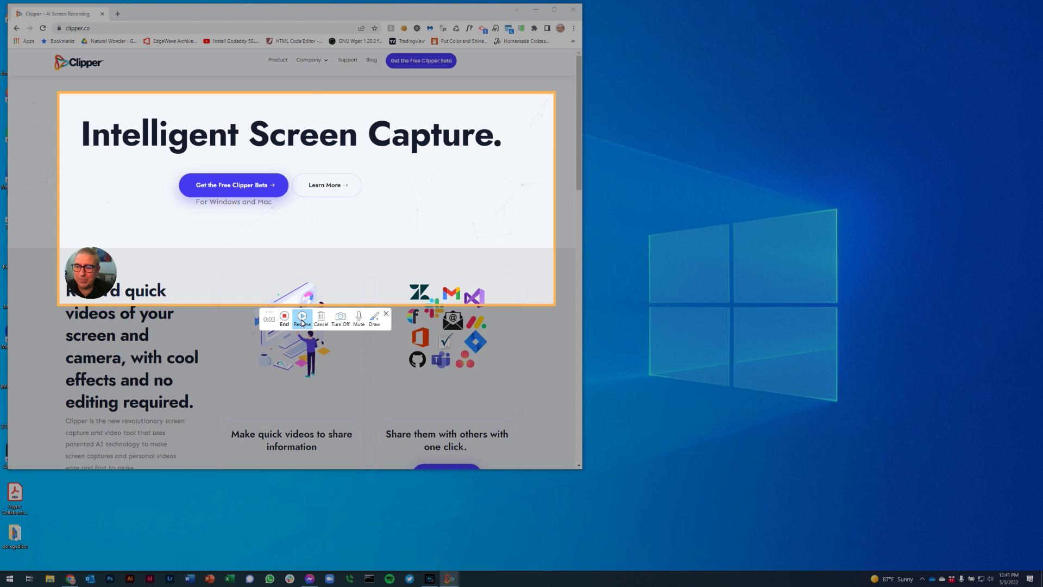
click(301, 320)
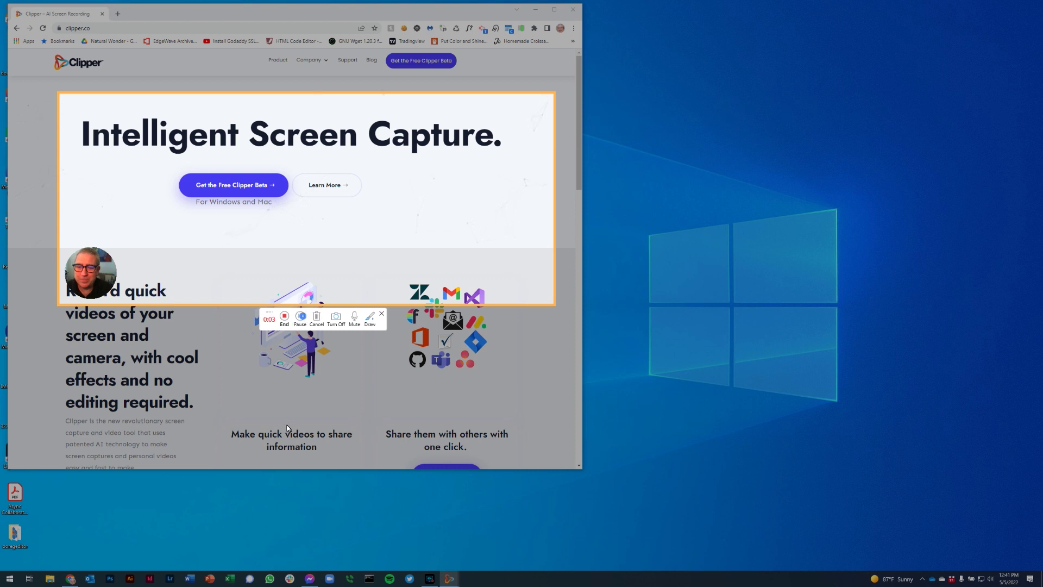
Annotate the recording with a red arrow and a green arrow pointing at Learn More.
click(370, 319)
click(410, 319)
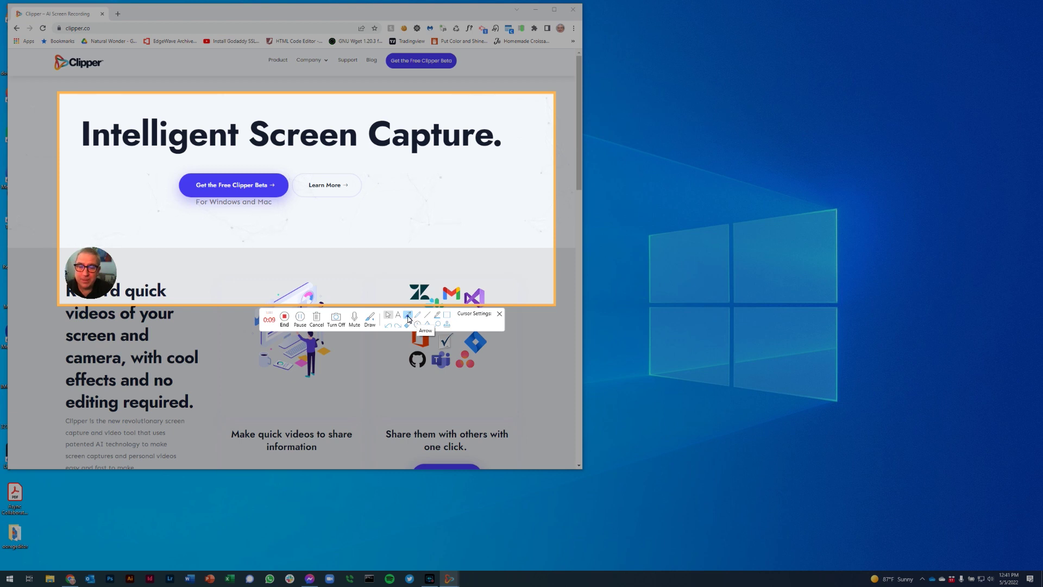
drag(233, 263, 305, 209)
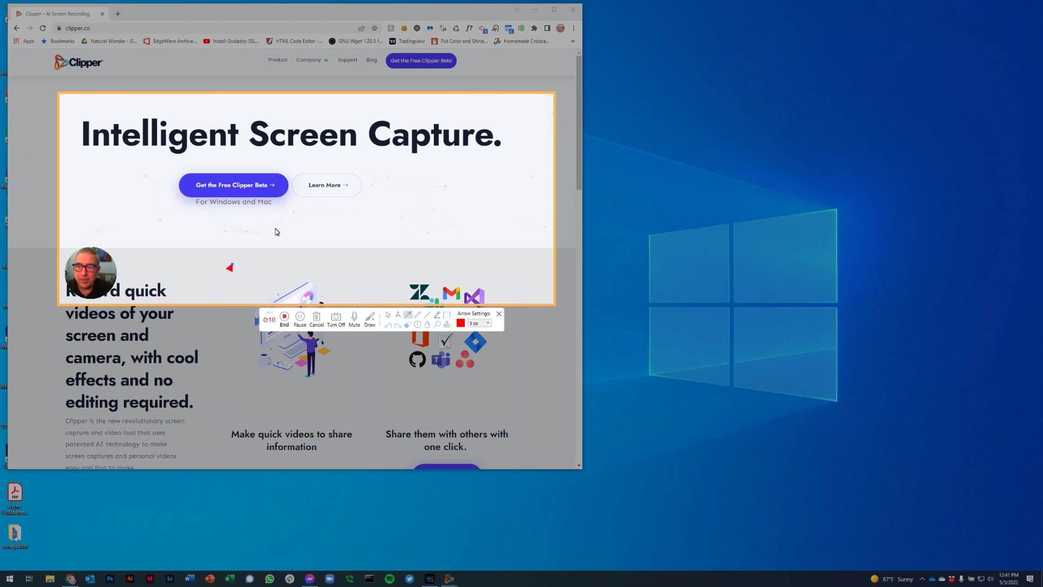
click(460, 323)
click(465, 277)
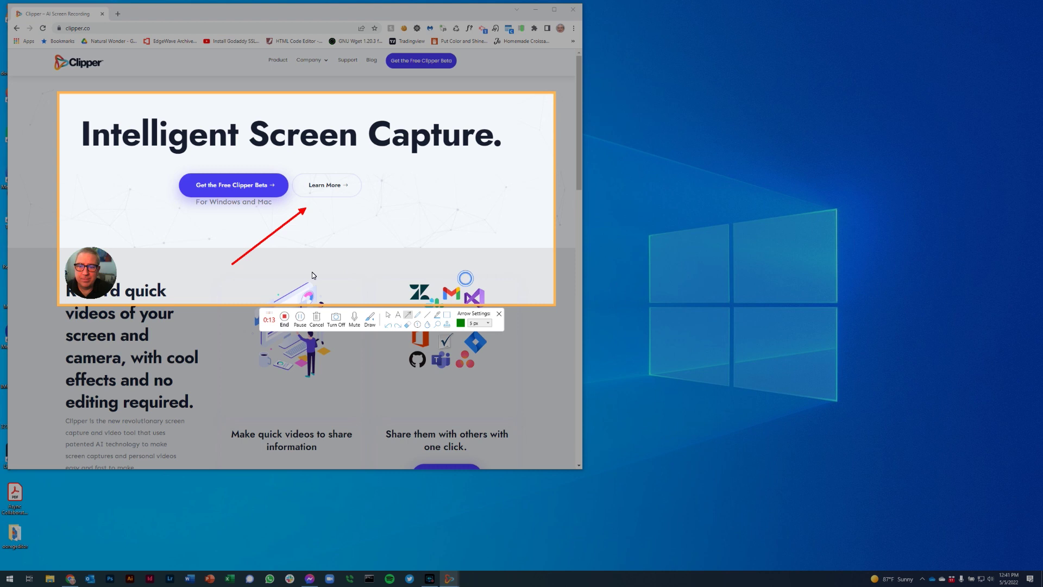
drag(316, 270, 324, 203)
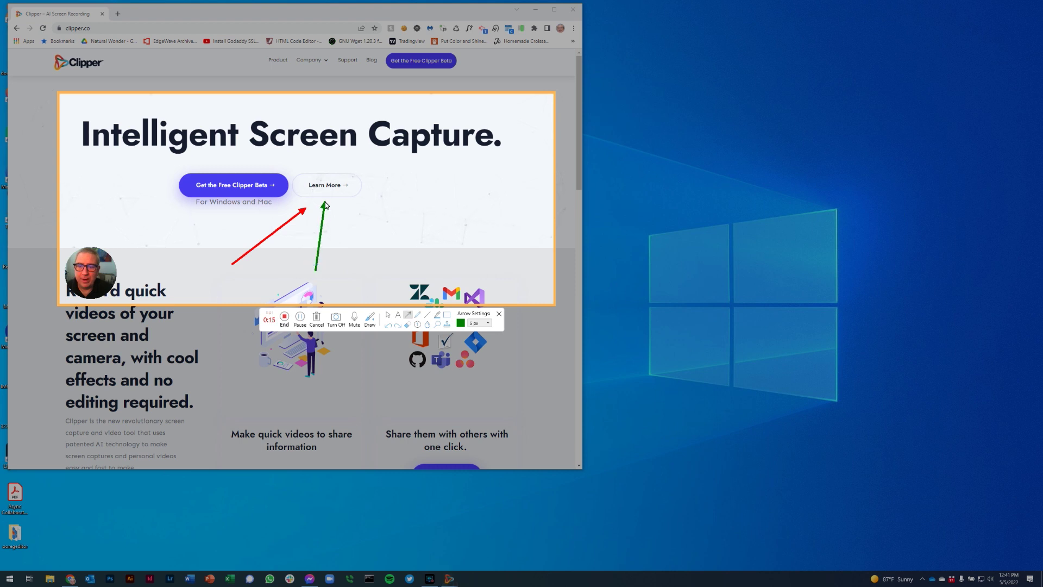
Draw a red rectangle below and right of Learn More, then end the recording.
click(447, 316)
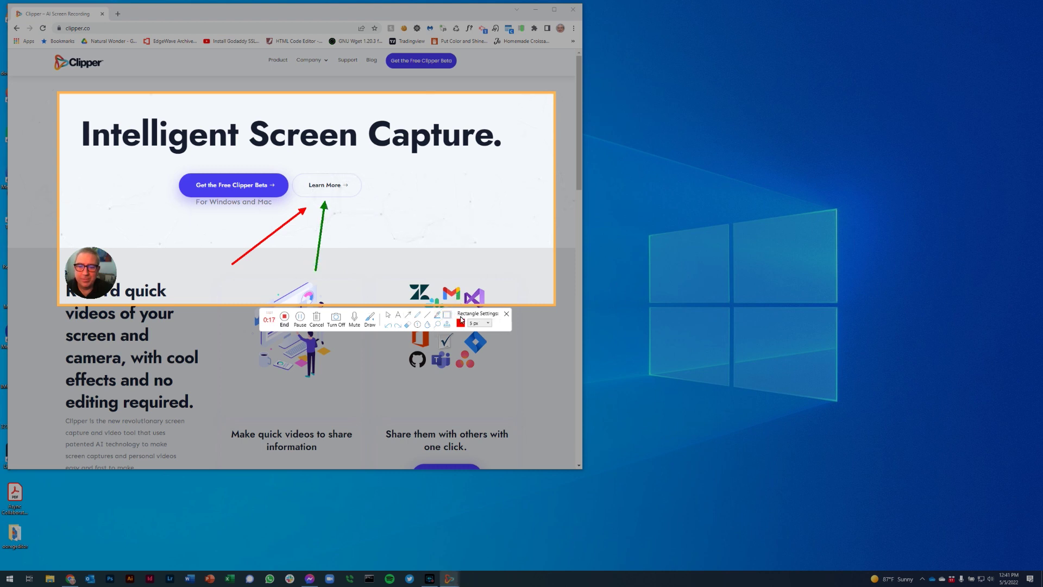
drag(368, 197, 457, 253)
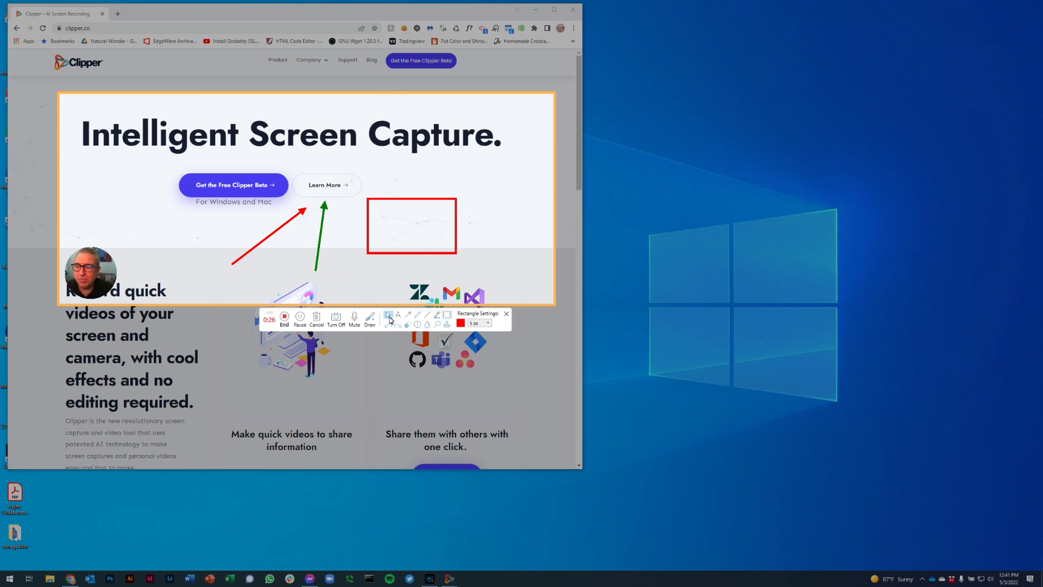
click(285, 318)
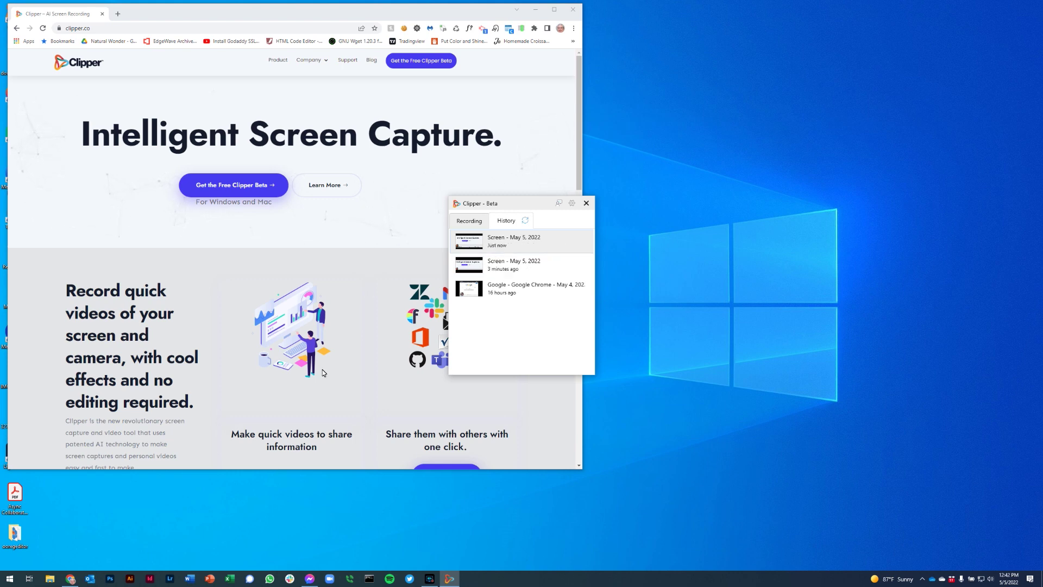
Paste the shared video link into a new browser tab and load it.
click(118, 13)
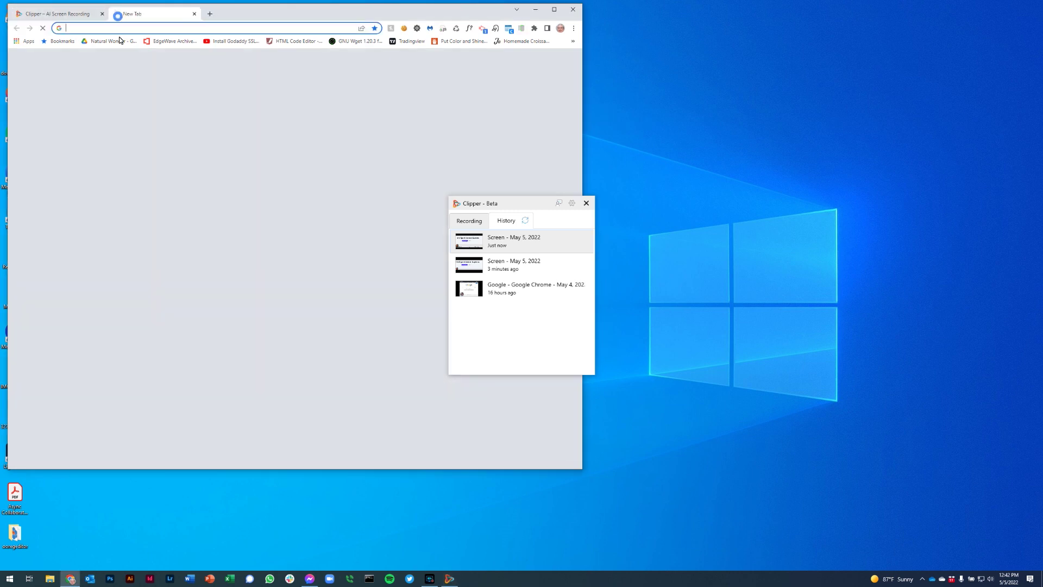
right_click(123, 30)
click(168, 80)
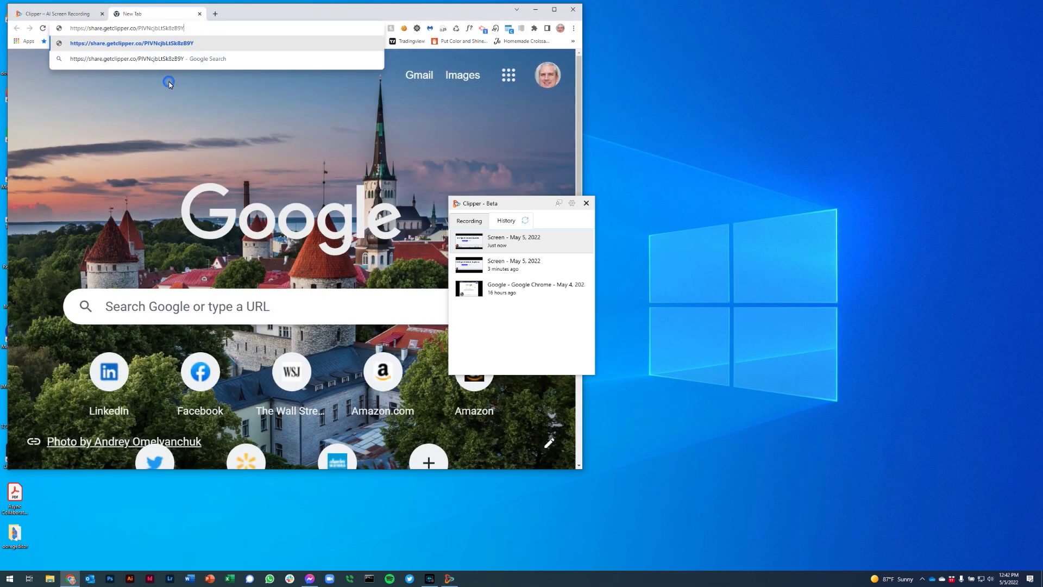
key(Return)
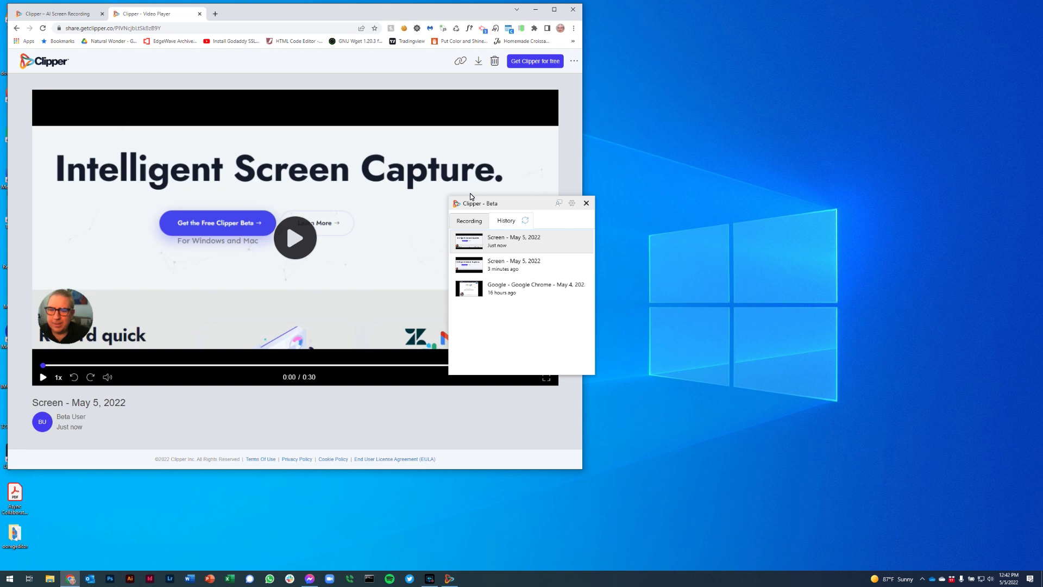
Play the May 5, 2022 recording from history briefly, then pause it.
double_click(476, 243)
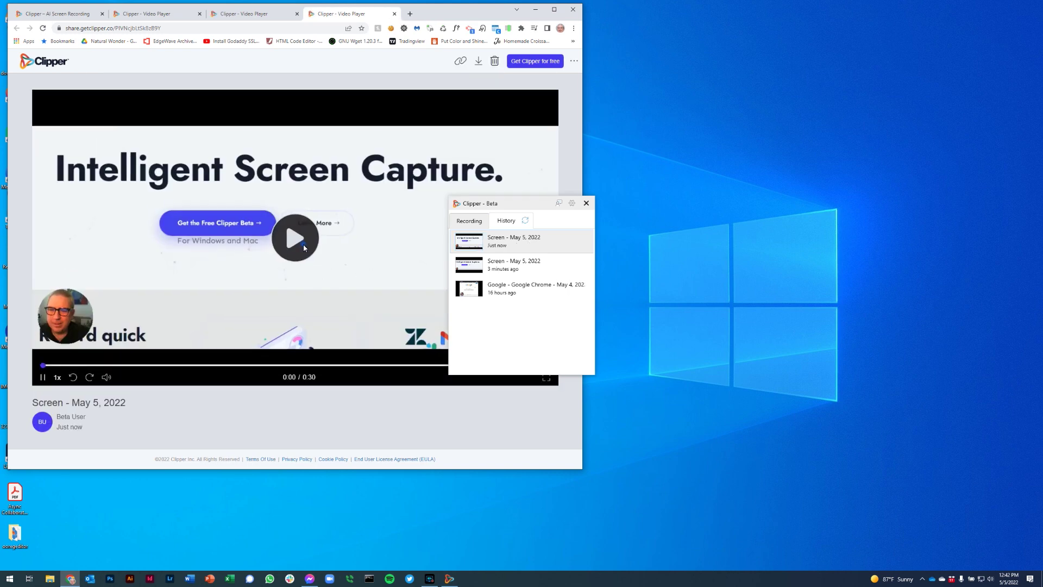
click(304, 248)
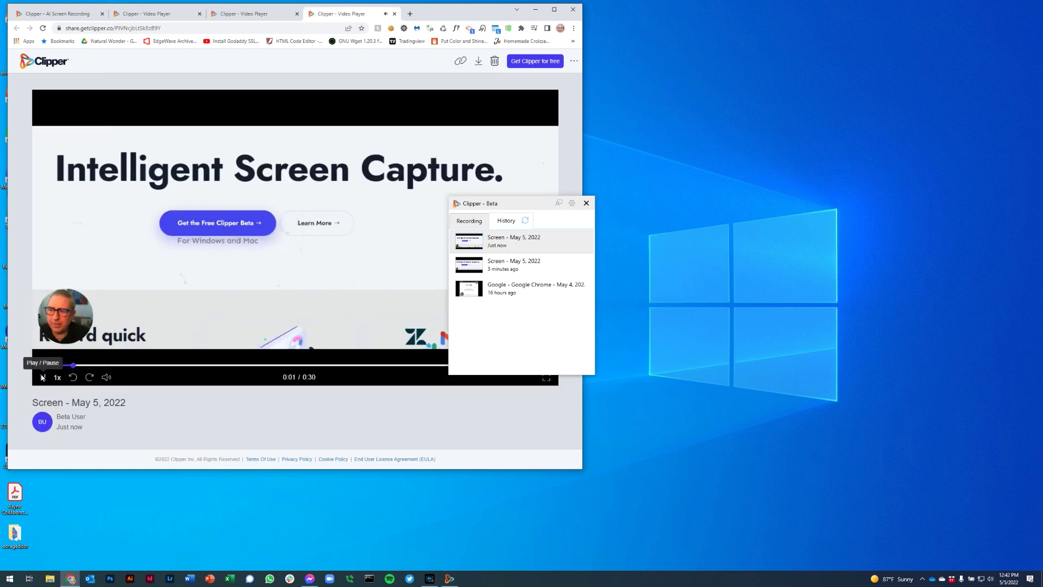
click(223, 383)
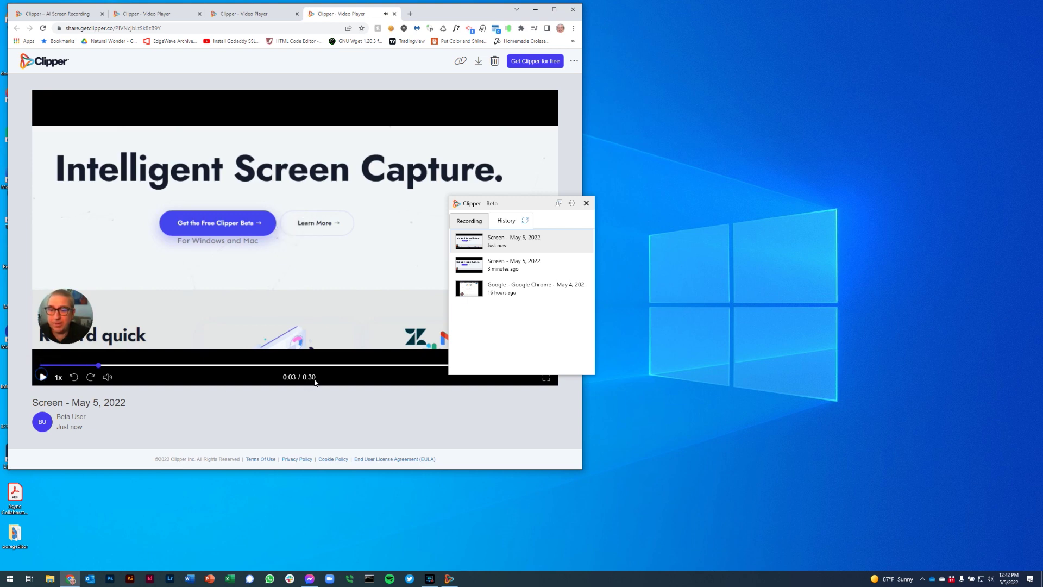
drag(488, 204, 697, 139)
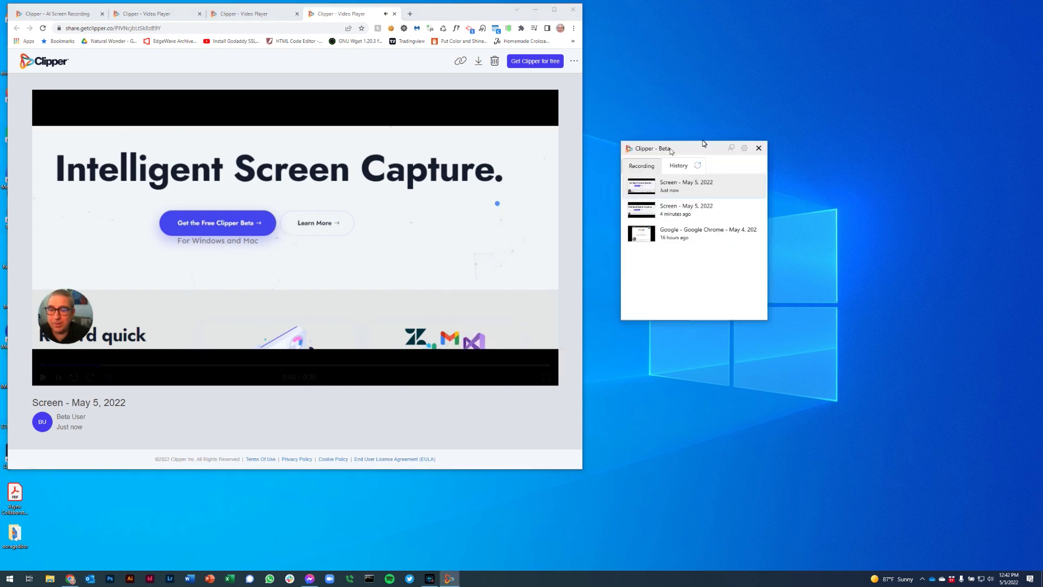